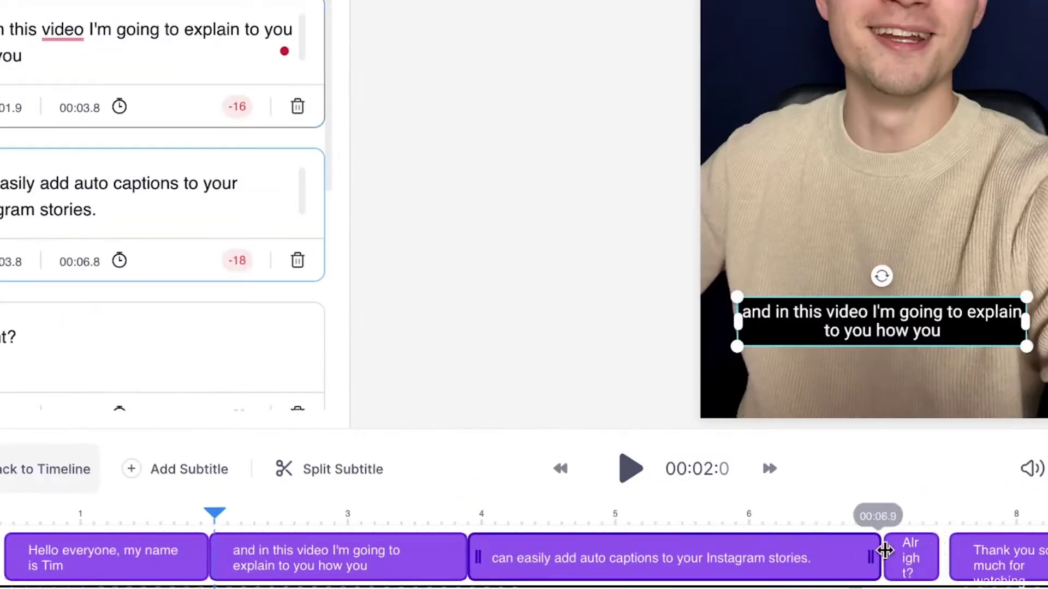
- Extend the third subtitle to end at 00:07.0 and split the current subtitle in two
drag(686, 571, 699, 571)
click(327, 556)
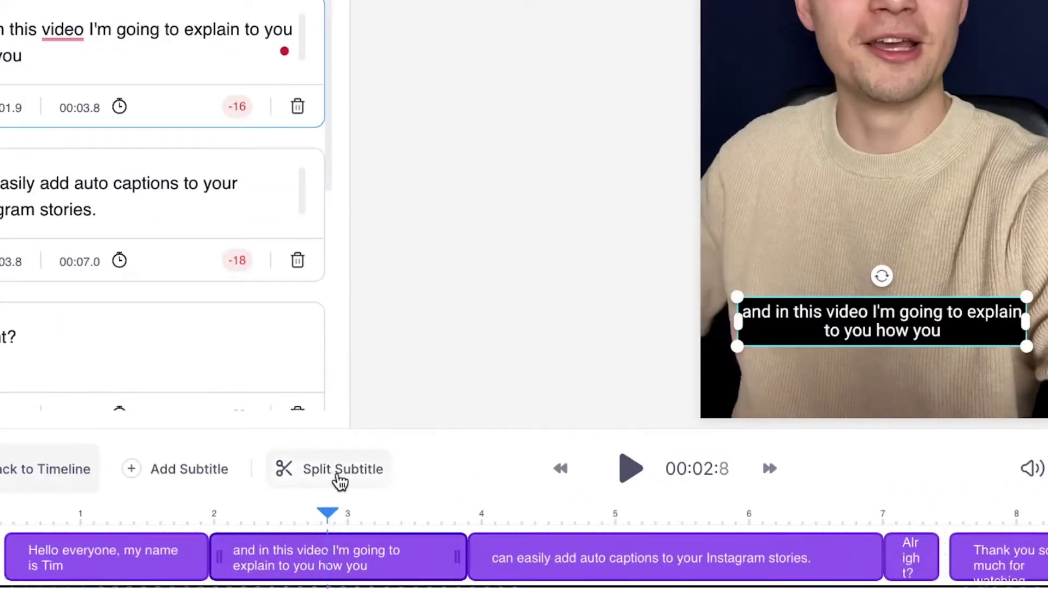
click(339, 480)
click(745, 557)
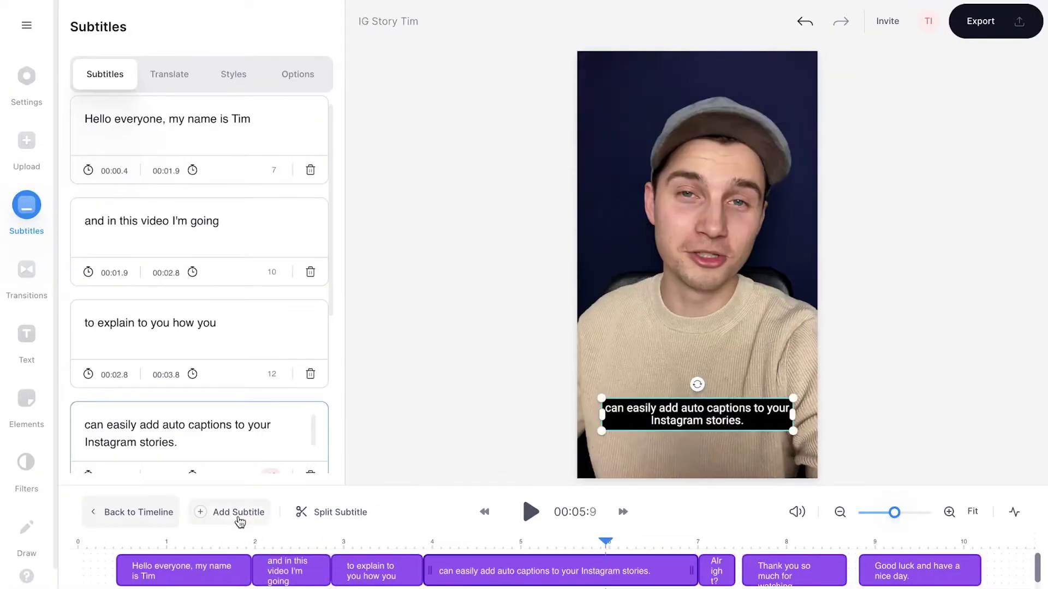
- Style the captions in the Archivo font on a red block background
click(239, 512)
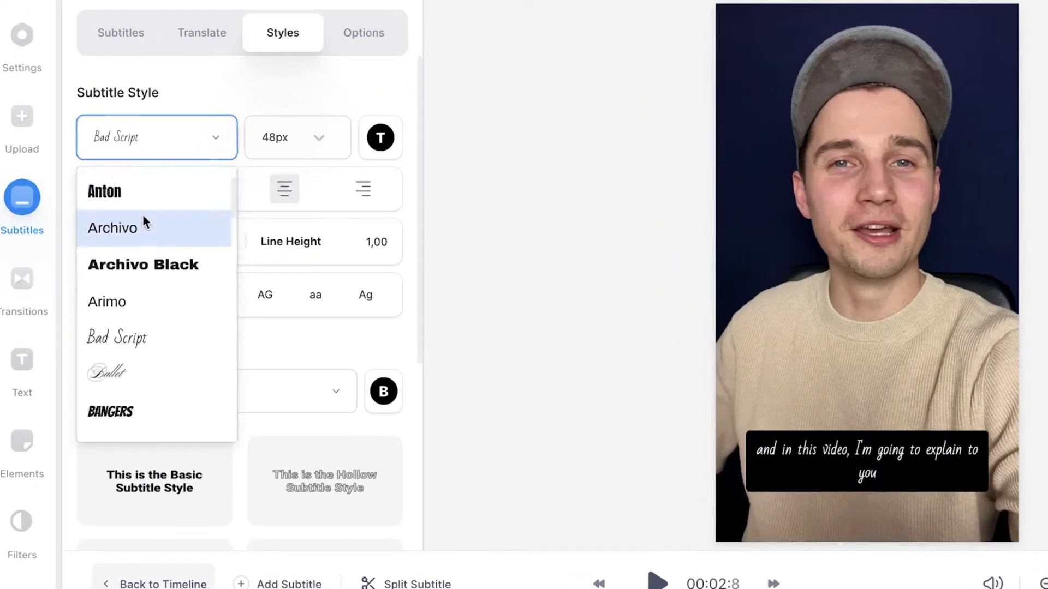
click(143, 221)
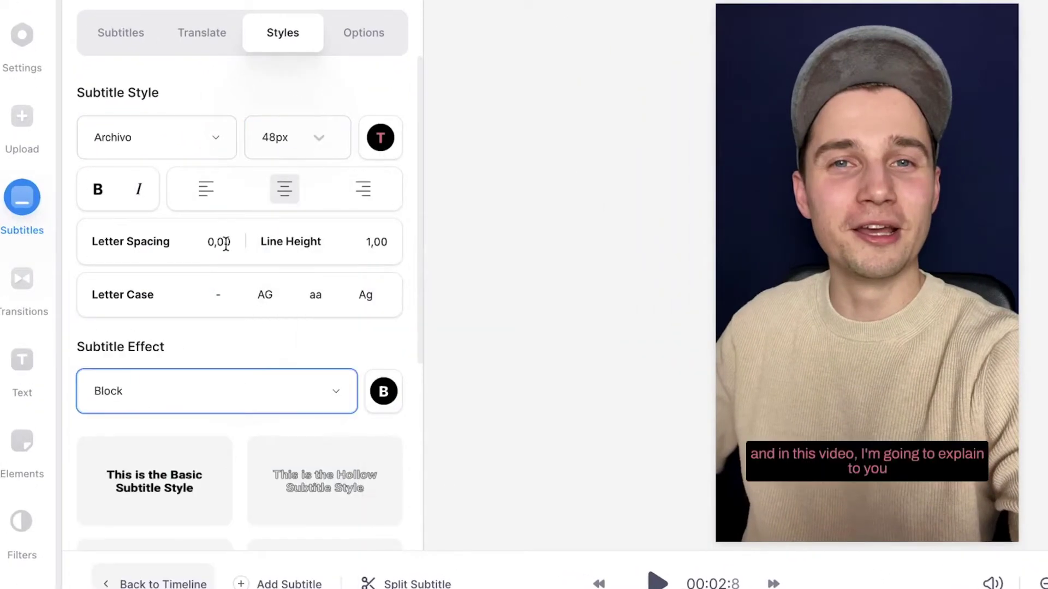
click(382, 390)
click(445, 94)
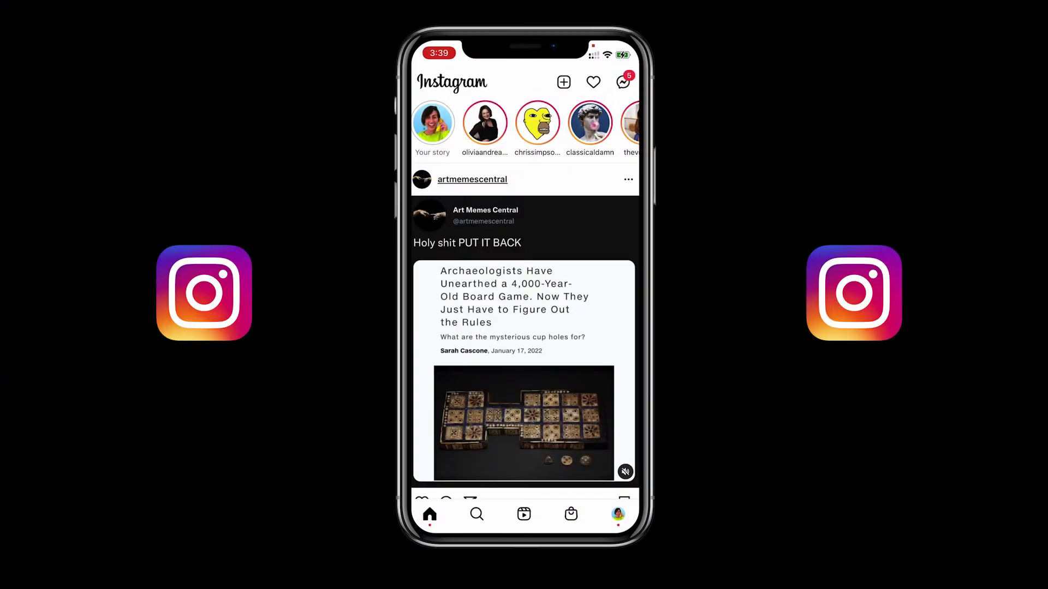
- Create an Instagram story from the 1:05 Recents video and attach the auto Captions sticker
drag(504, 295, 604, 295)
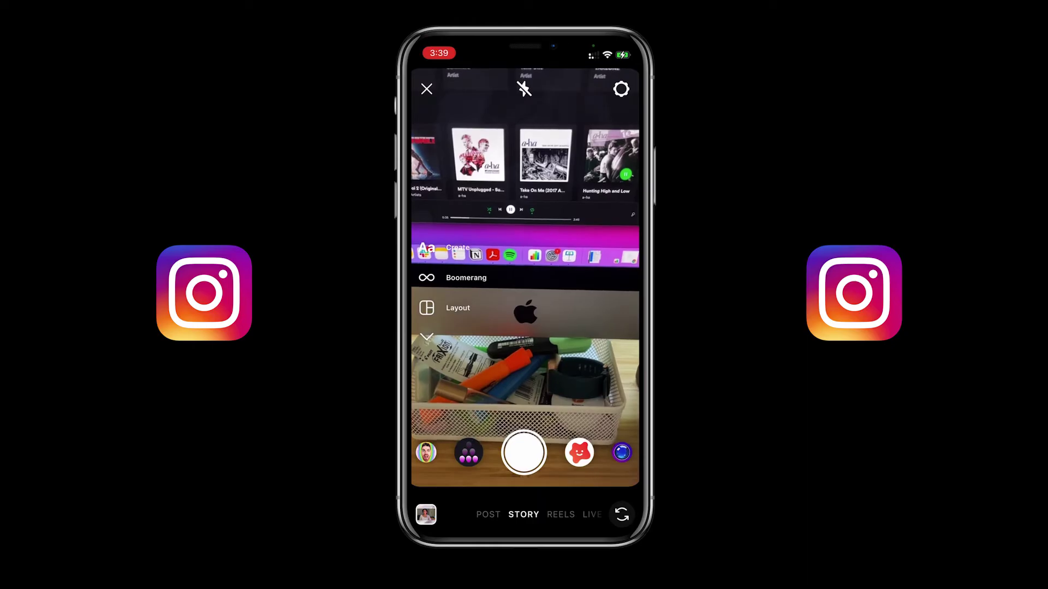
drag(524, 305, 524, 208)
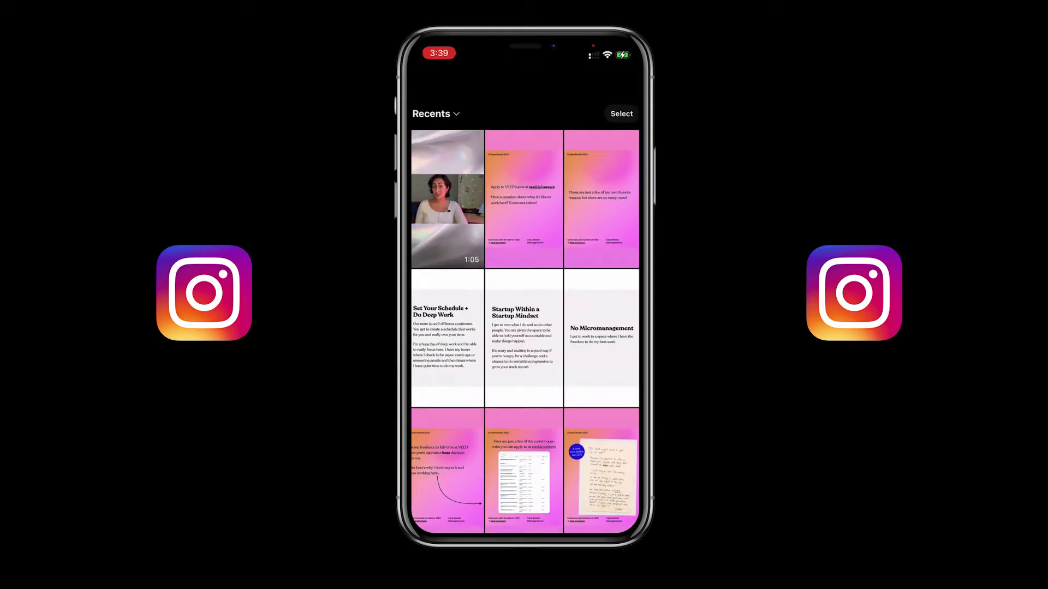
click(443, 197)
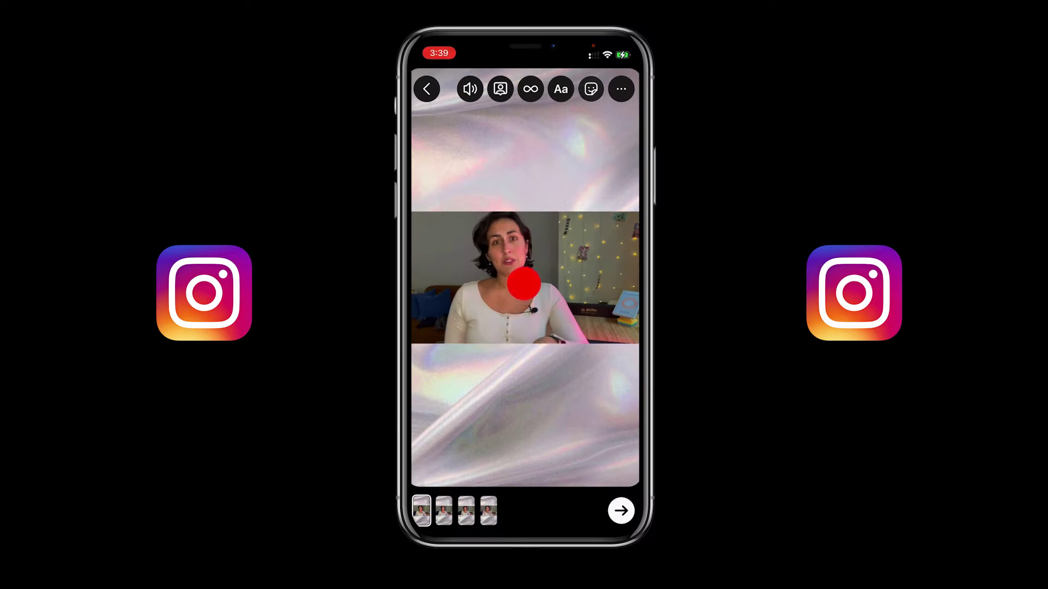
drag(524, 284, 523, 207)
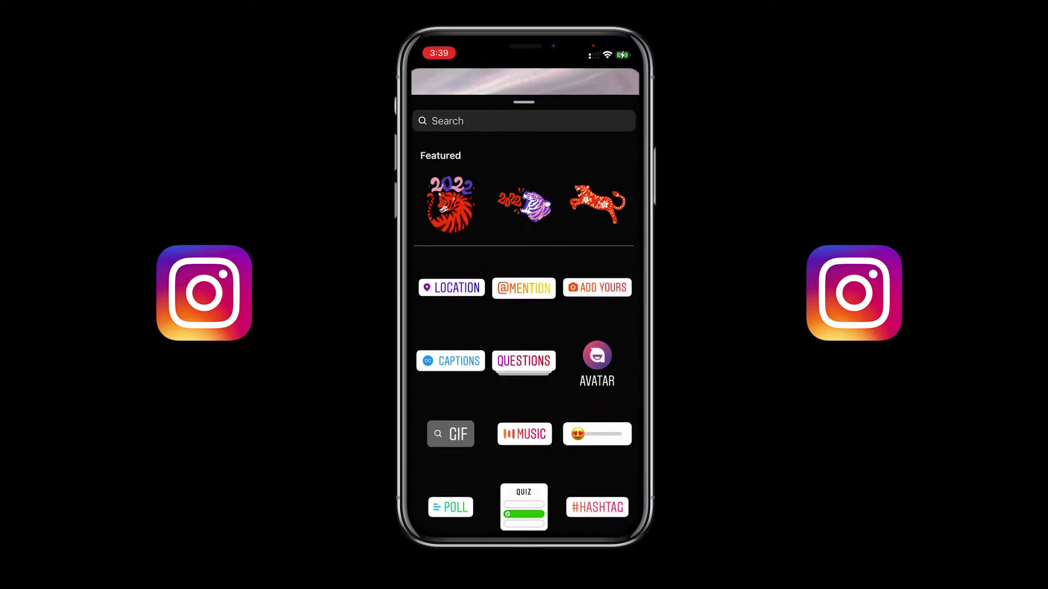
click(376, 331)
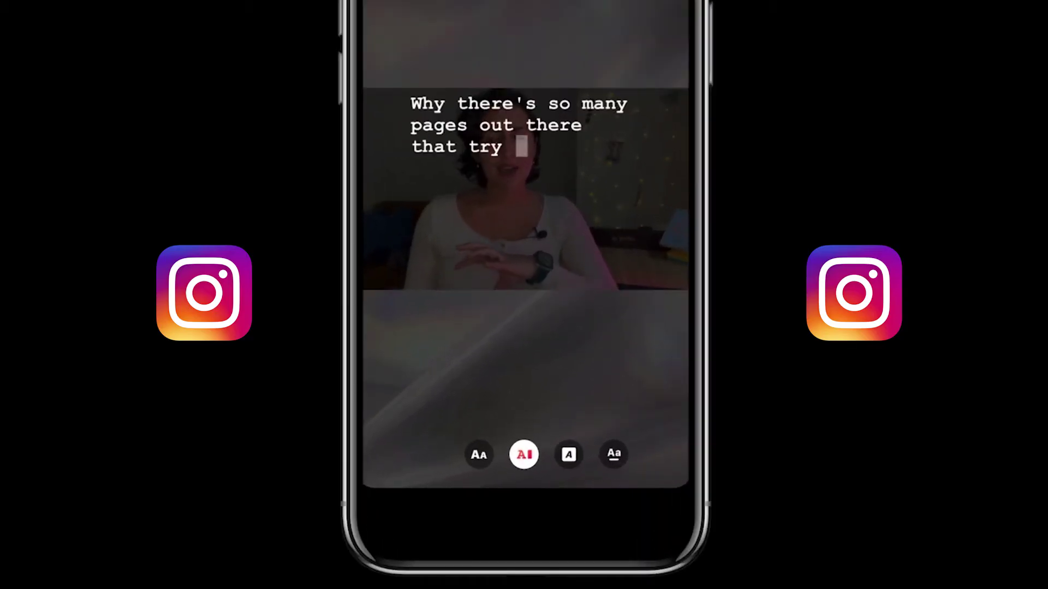
- Make the captions bold and change the word 'not' to 'not!' followed by an emoji
click(568, 455)
click(568, 455)
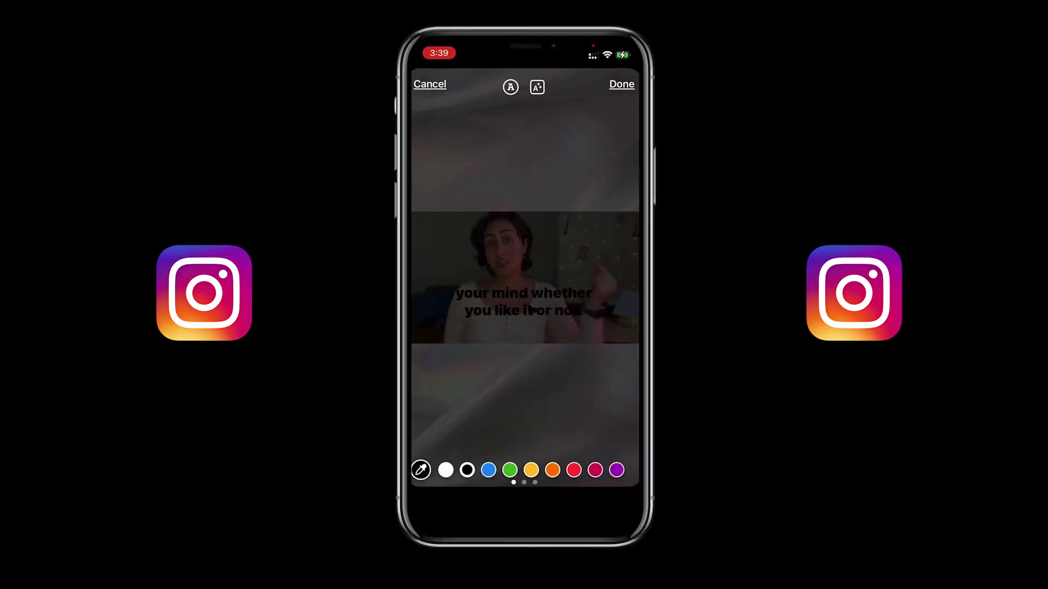
click(523, 295)
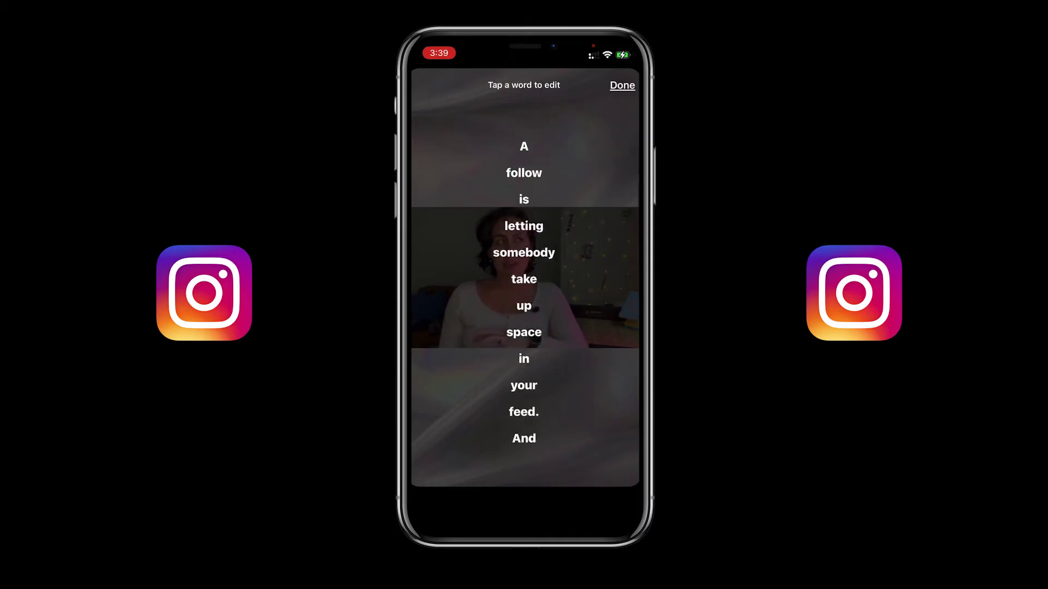
scroll(524, 295, down, 5)
click(524, 306)
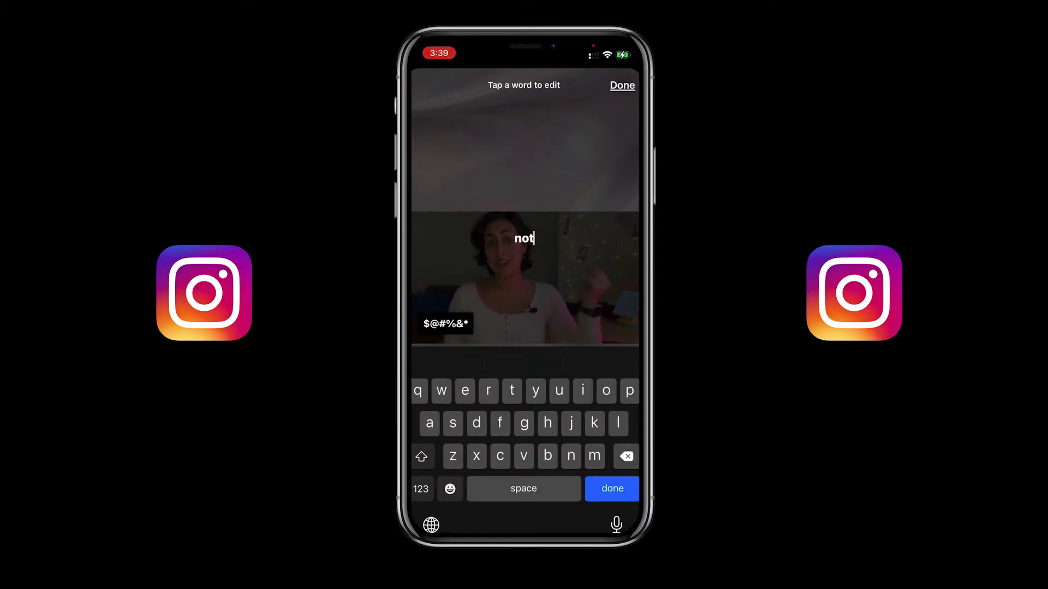
text(!)
click(450, 489)
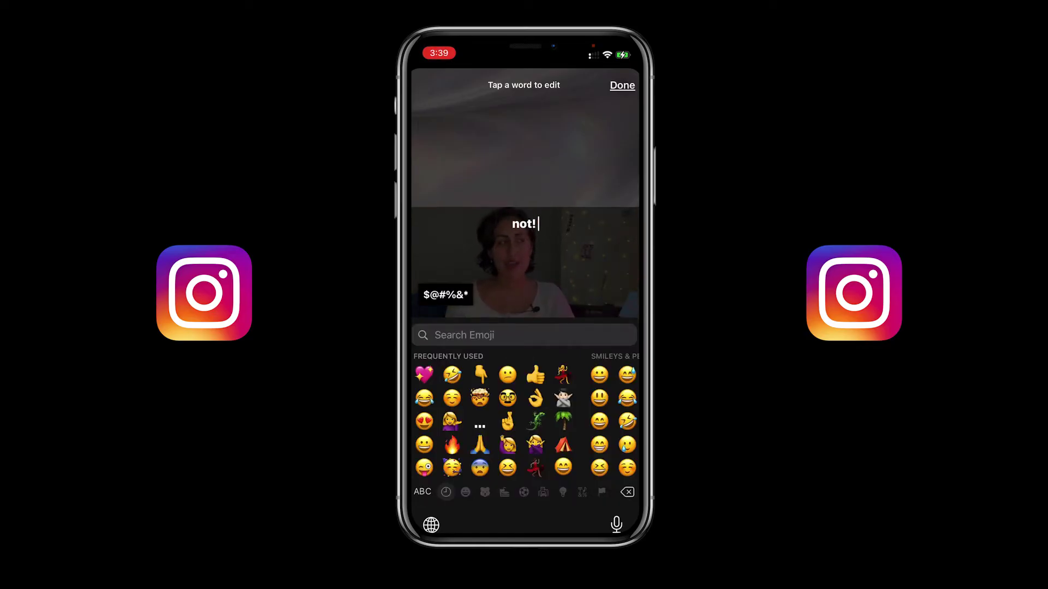
click(507, 374)
click(622, 85)
click(622, 85)
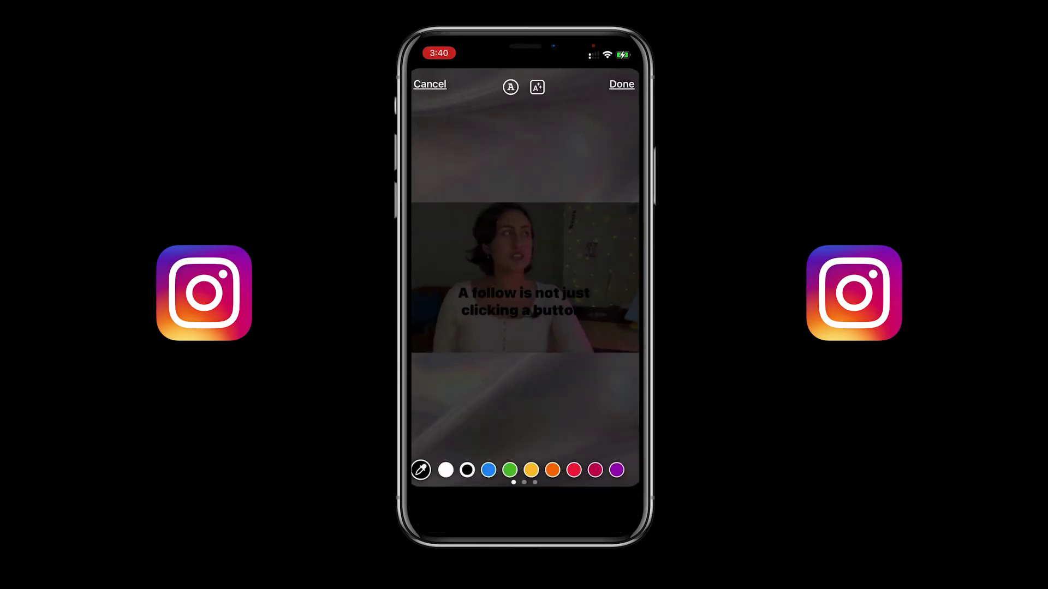
- Finish editing and place the caption sticker lower, below the video, at a larger size
click(622, 84)
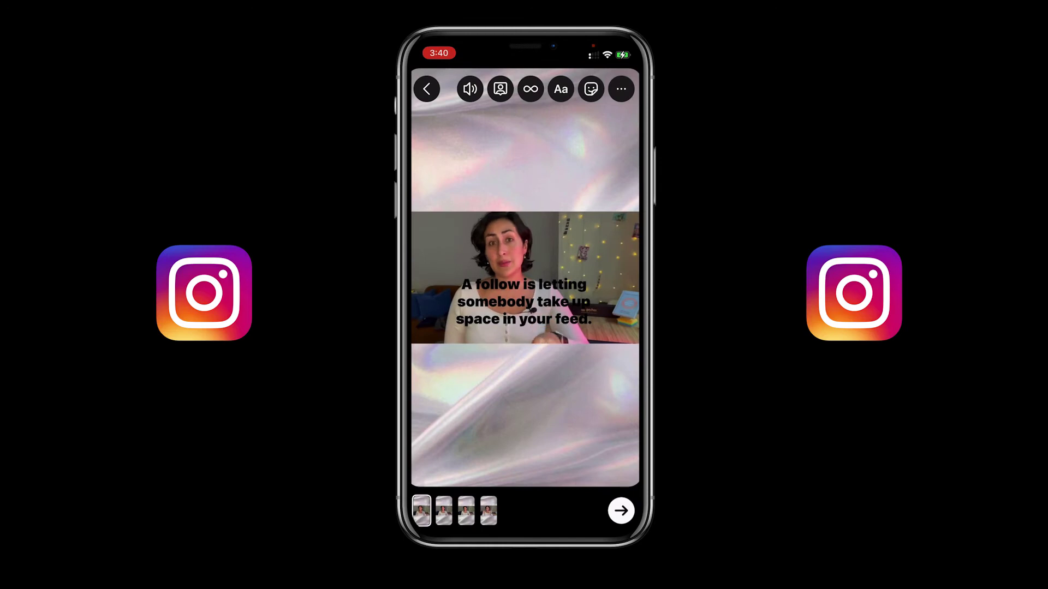
drag(523, 313, 522, 354)
drag(565, 385, 623, 435)
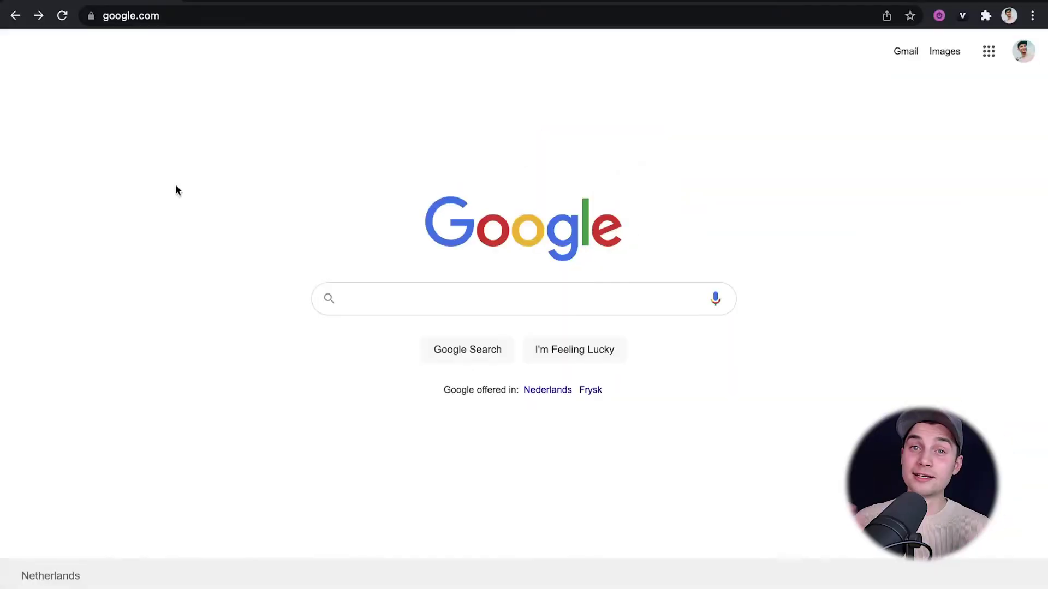
- Load edit.new from Chrome's address bar
click(168, 16)
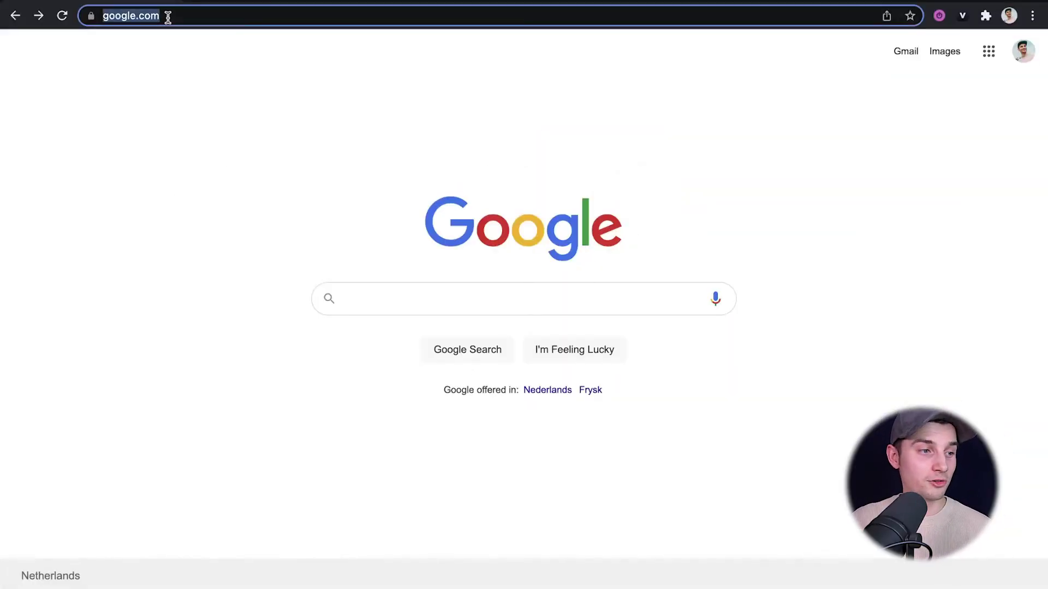
text(edit.new)
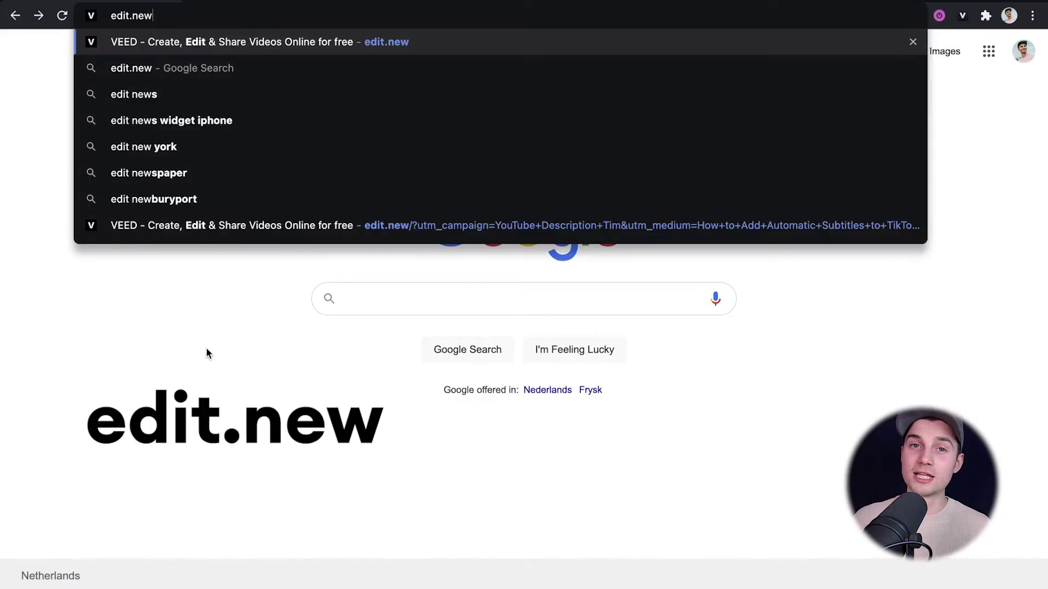
key(Return)
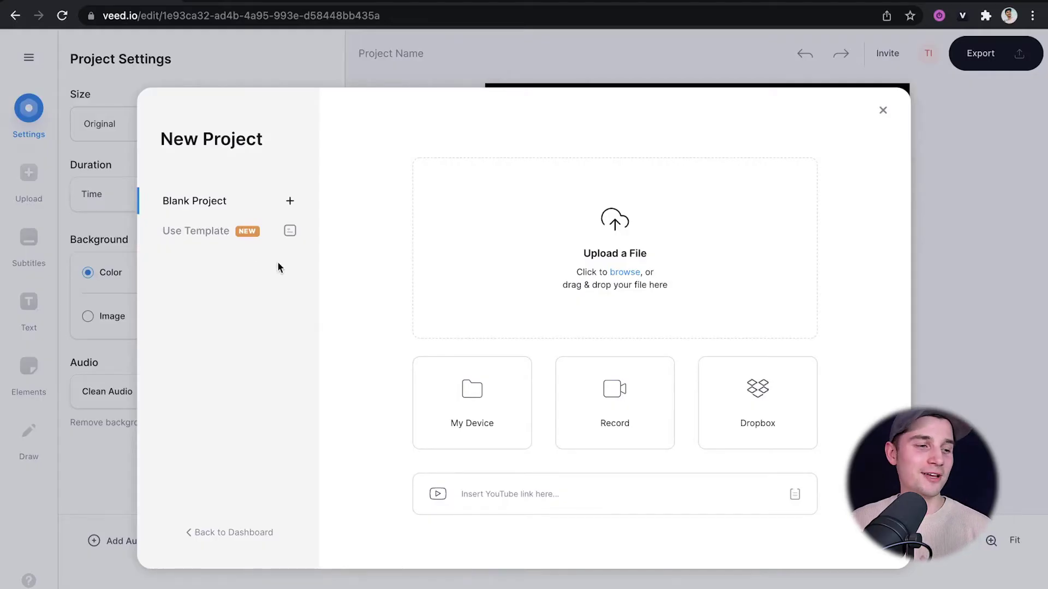
- Skip the templates and start a blank VEED project
click(225, 230)
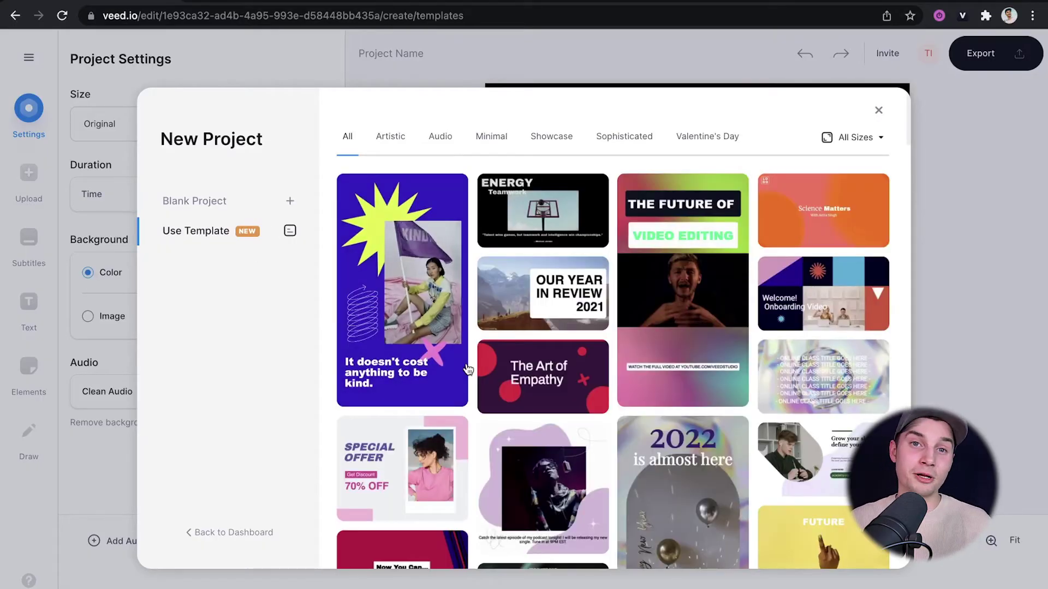
scroll(468, 370, down, 5)
scroll(468, 369, up, 5)
click(201, 213)
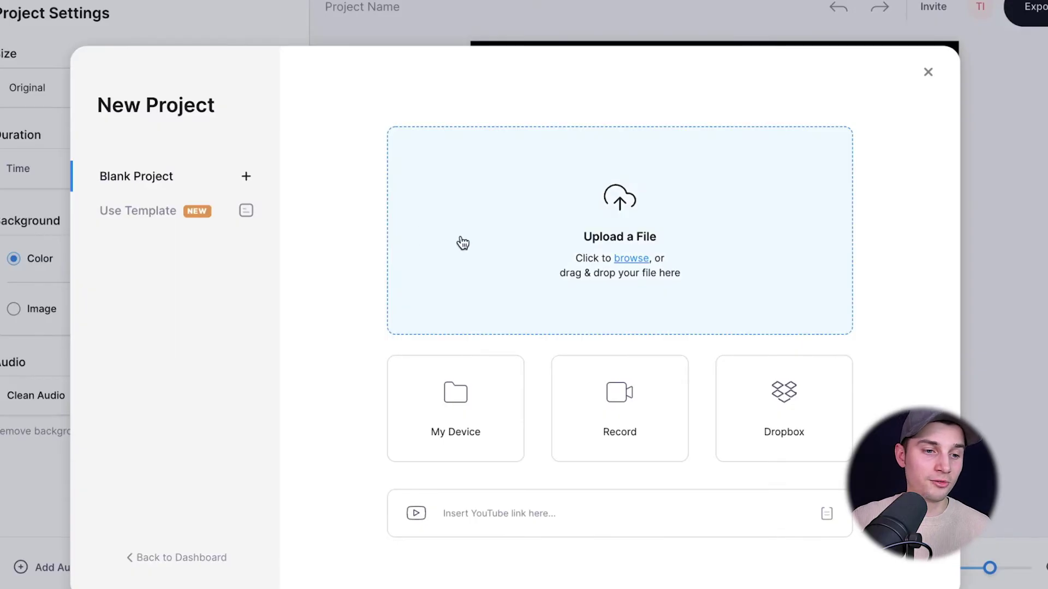
- Upload the IG Story Tim.mov clip from the Clips folder
click(463, 243)
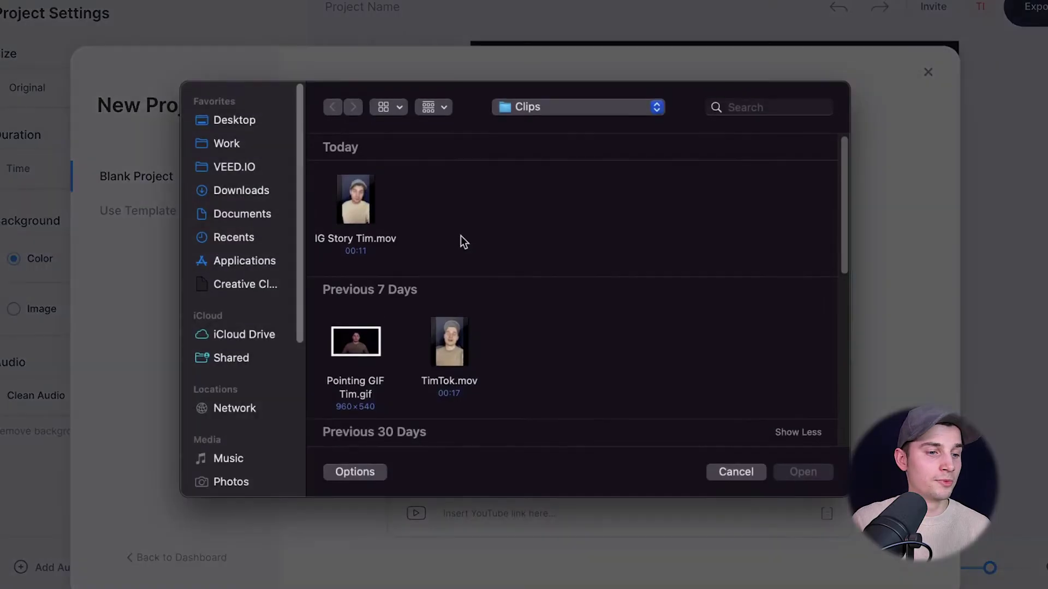
click(367, 216)
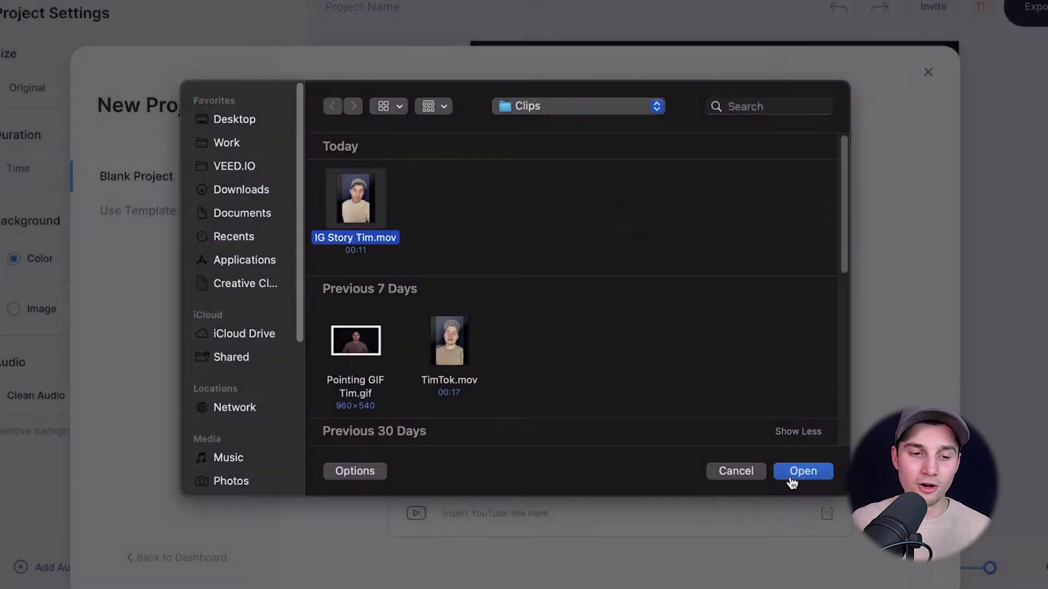
click(792, 473)
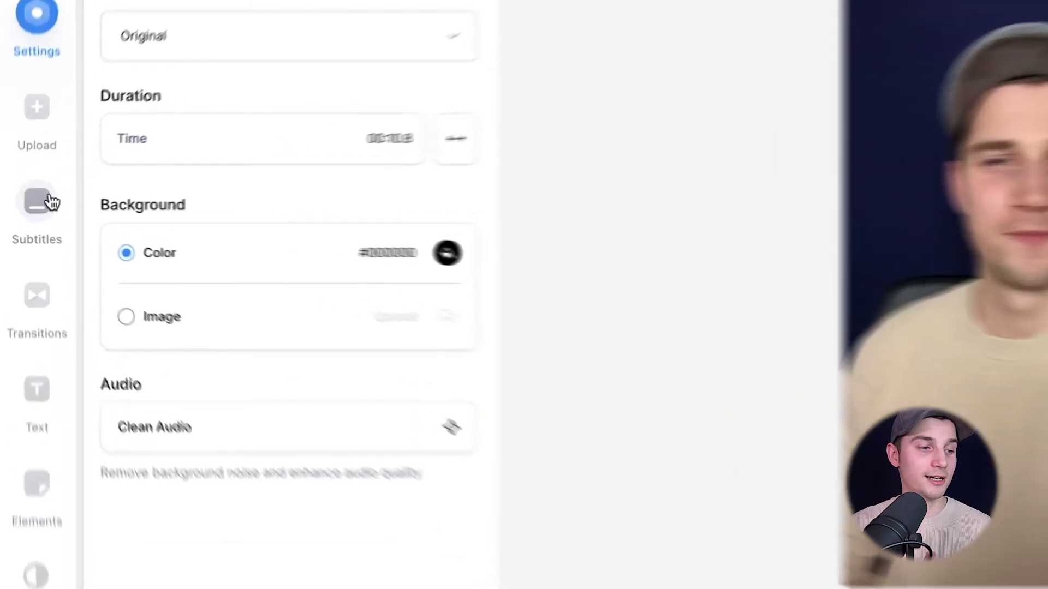
- Run Auto Subtitle in English on IG Story Tim.mov
click(34, 230)
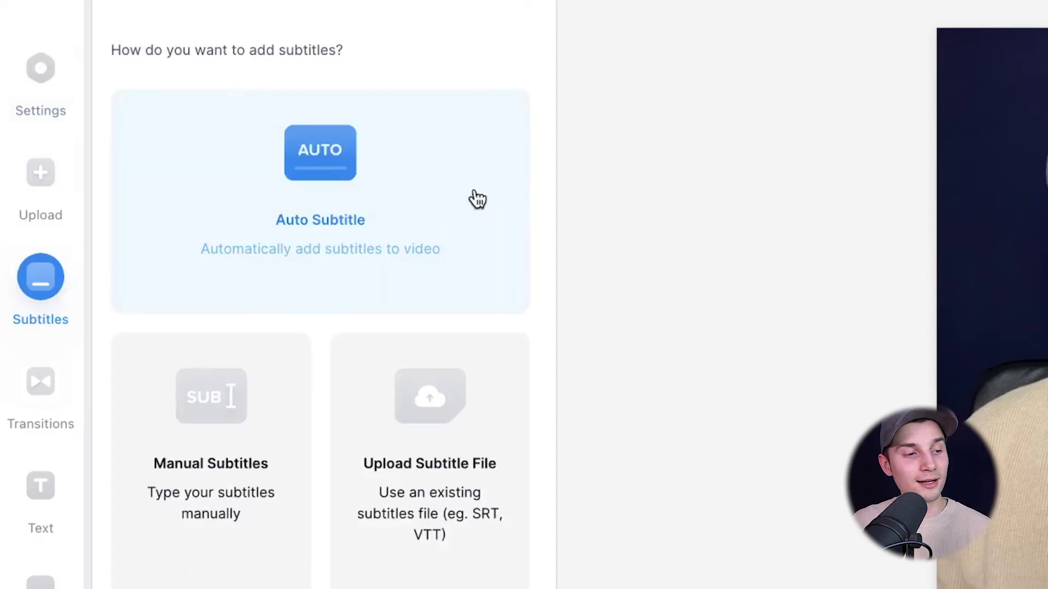
click(421, 206)
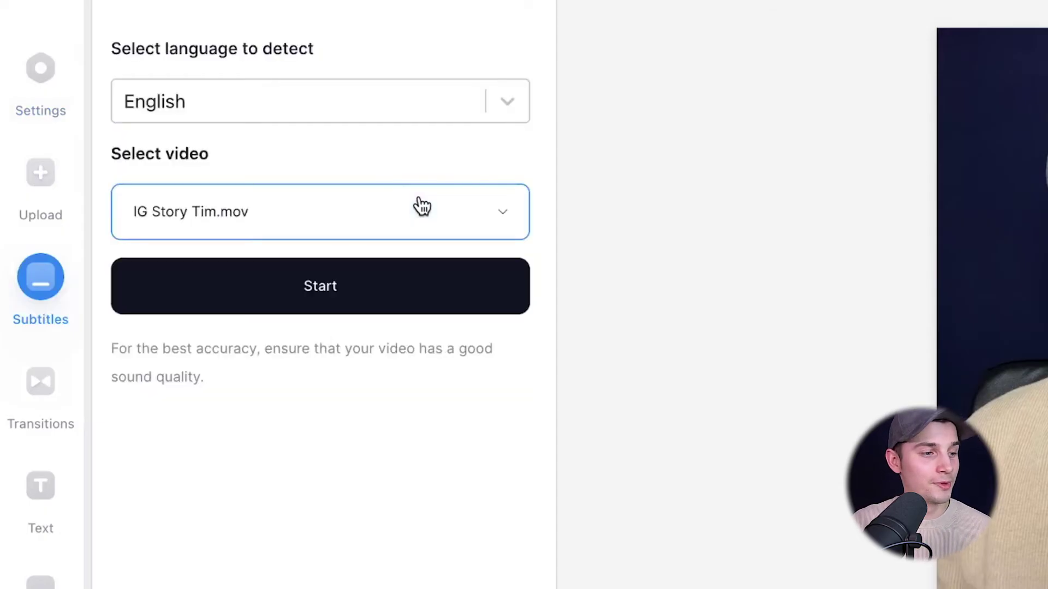
click(319, 103)
scroll(382, 229, down, 5)
scroll(386, 240, down, 5)
scroll(382, 191, up, 2)
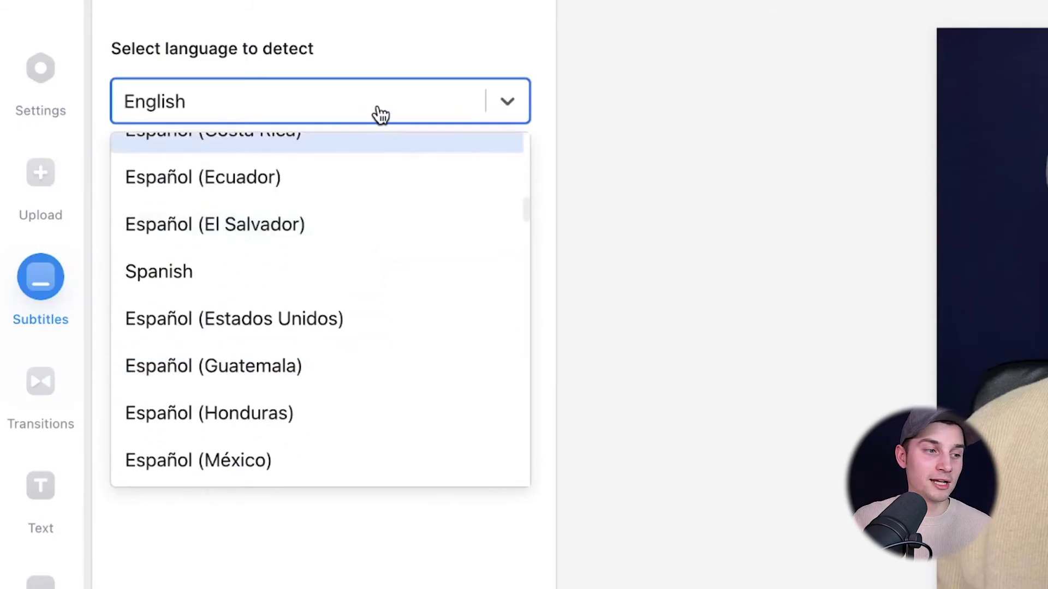
click(376, 112)
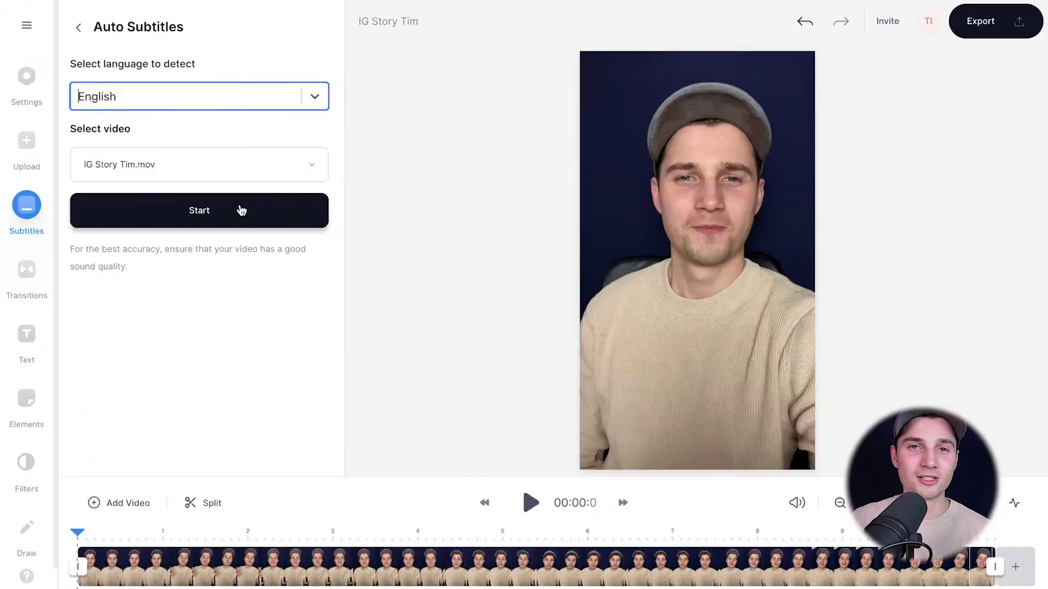
click(385, 284)
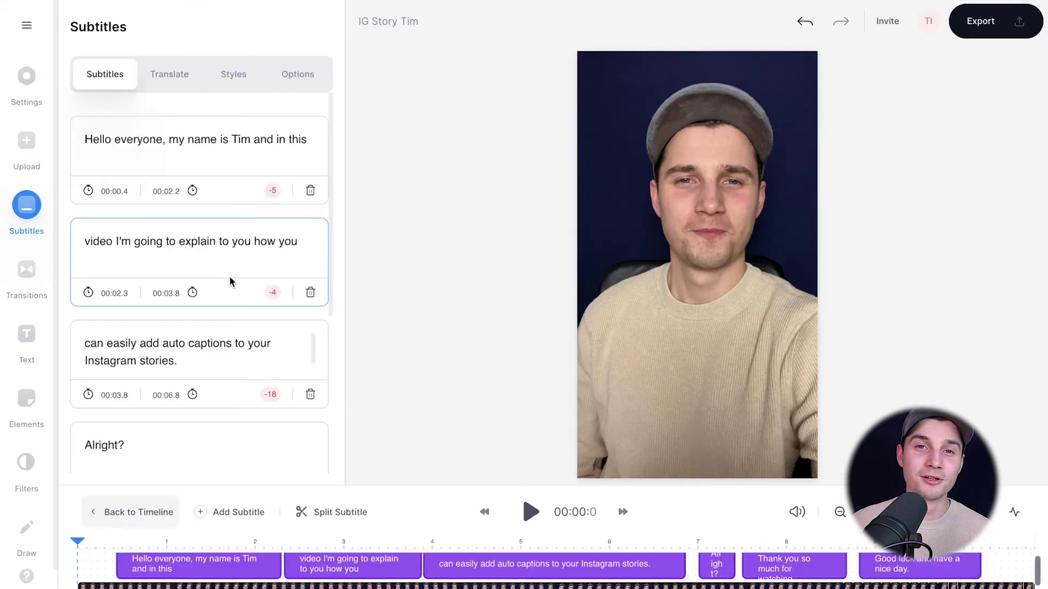
- Play the video, try moving 'and in this' into the second subtitle, then undo it
key(space)
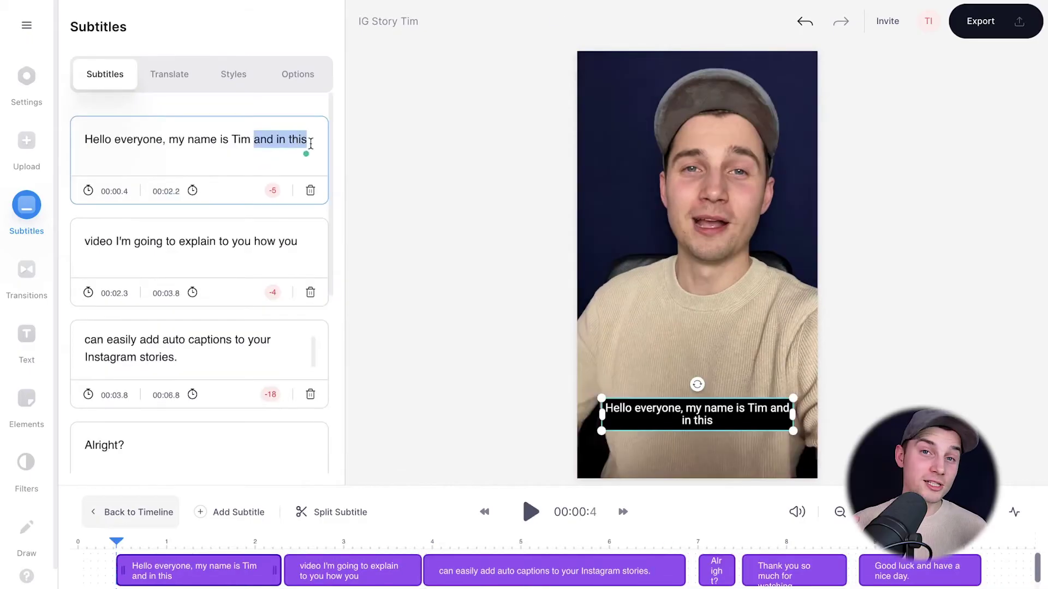
key(ctrl+x)
click(85, 242)
key(ctrl+v)
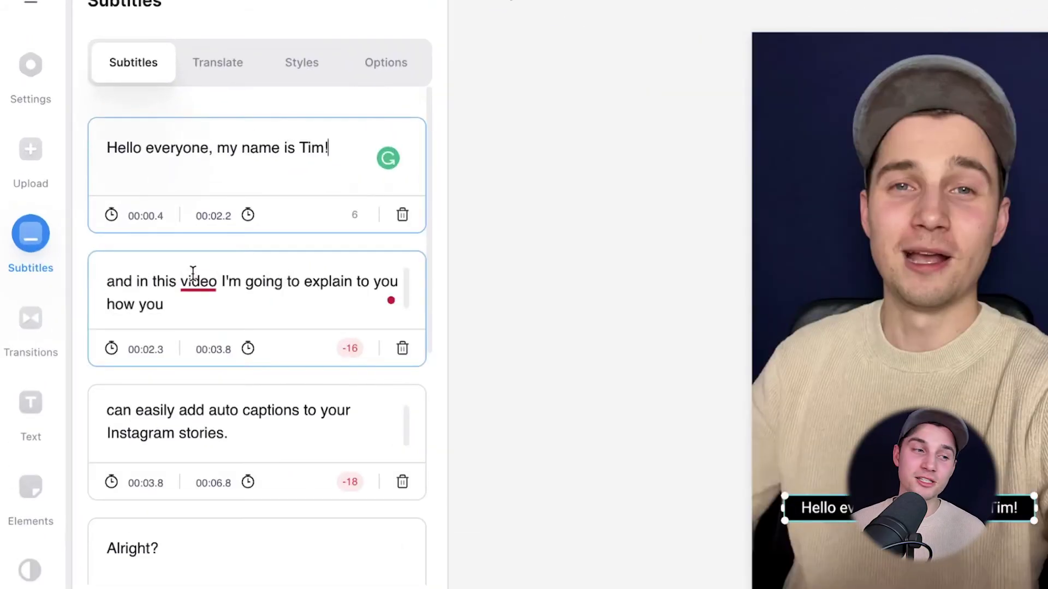
key(ctrl+z)
key(ctrl+z)
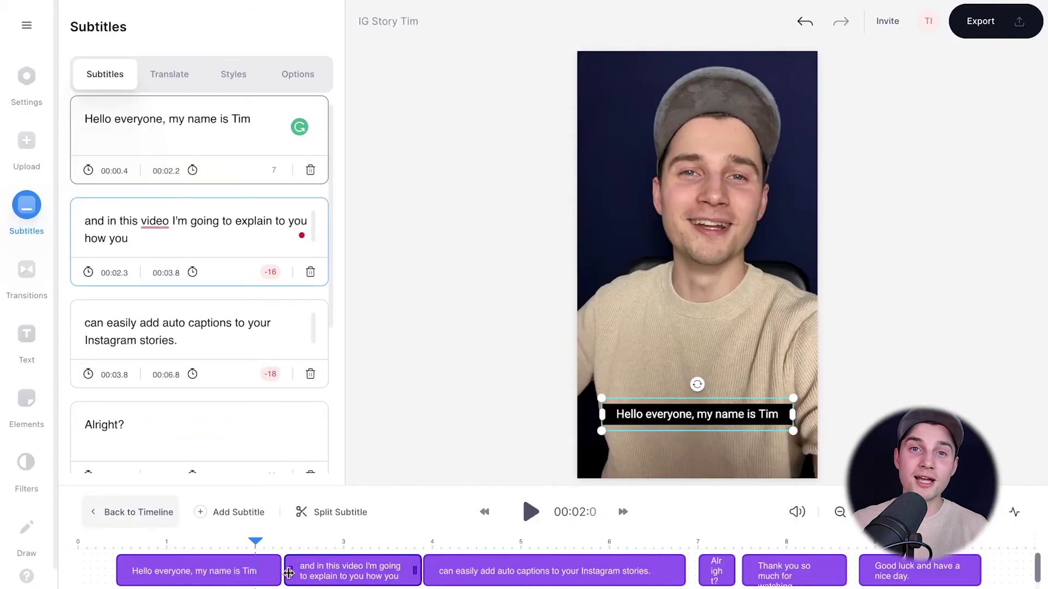
- Retime the subtitles so the first ends at 00:01.8 and the second starts at 00:01.9
drag(288, 573, 237, 572)
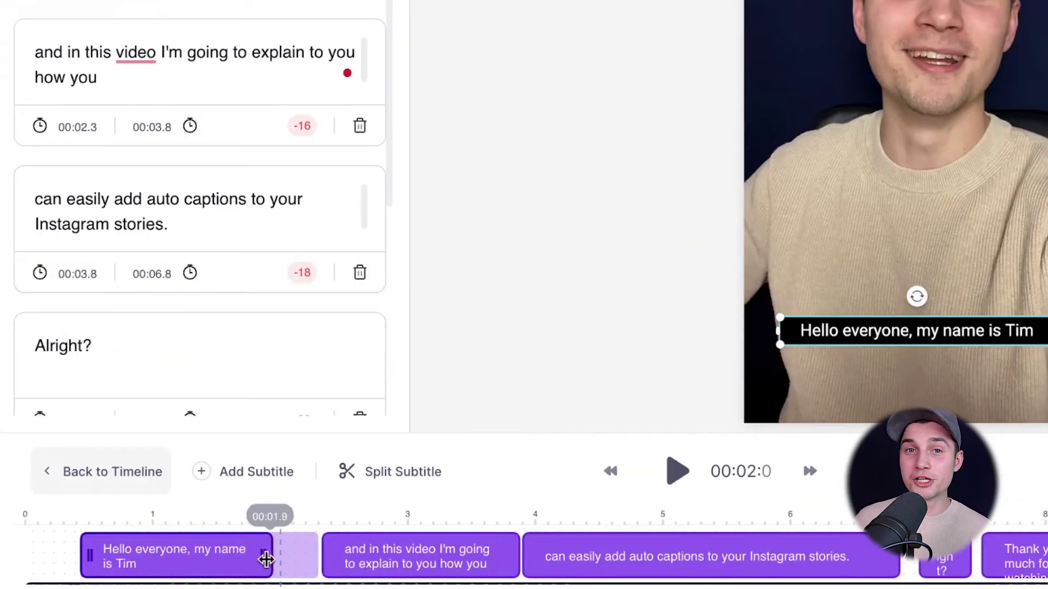
drag(322, 555, 271, 557)
drag(188, 551, 233, 562)
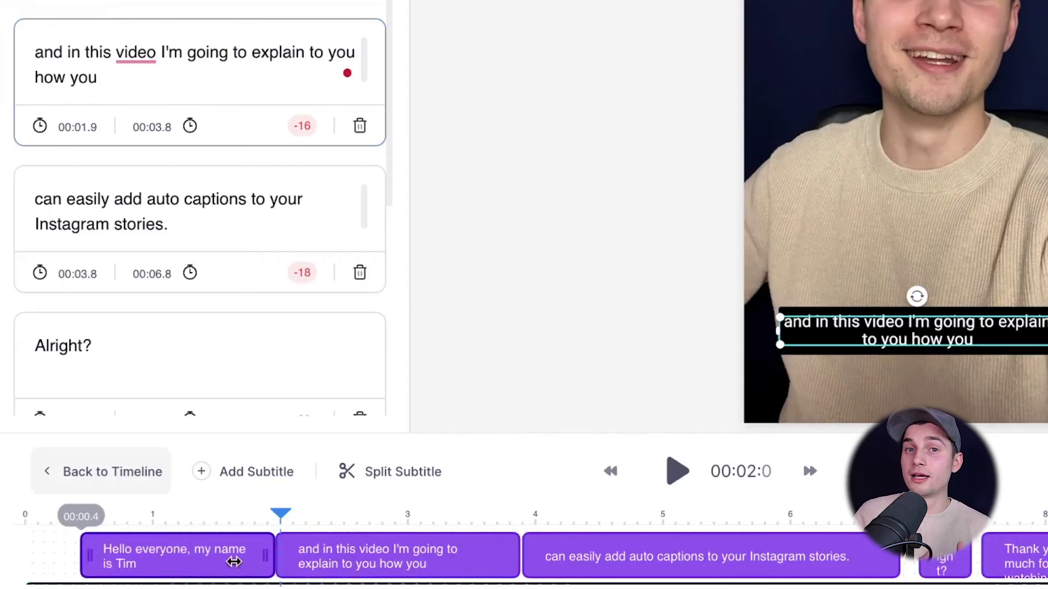
- Split the second subtitle at the 2.8-second mark
click(538, 547)
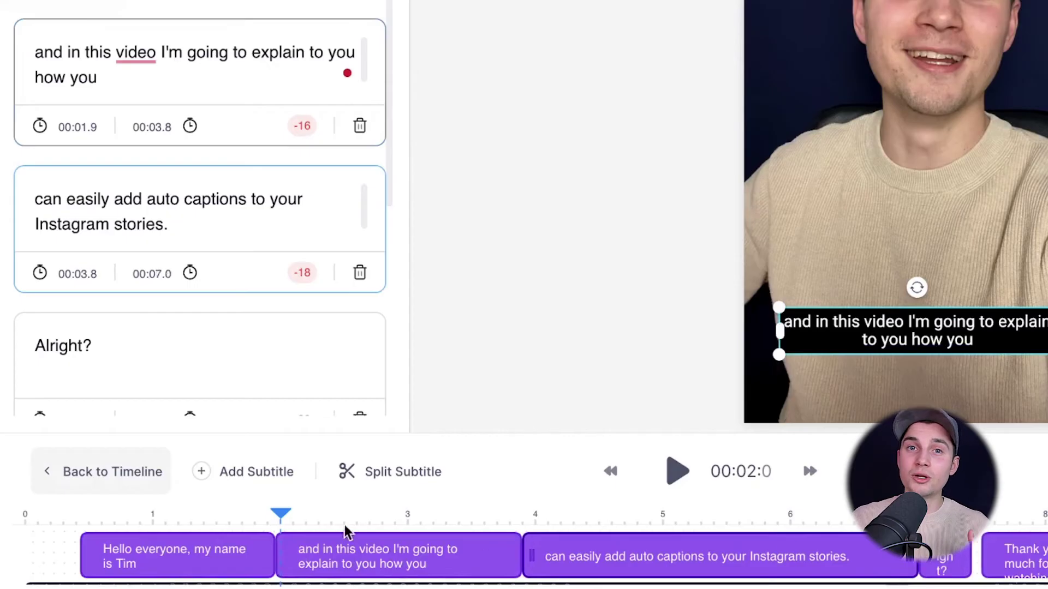
click(388, 516)
click(393, 471)
click(647, 514)
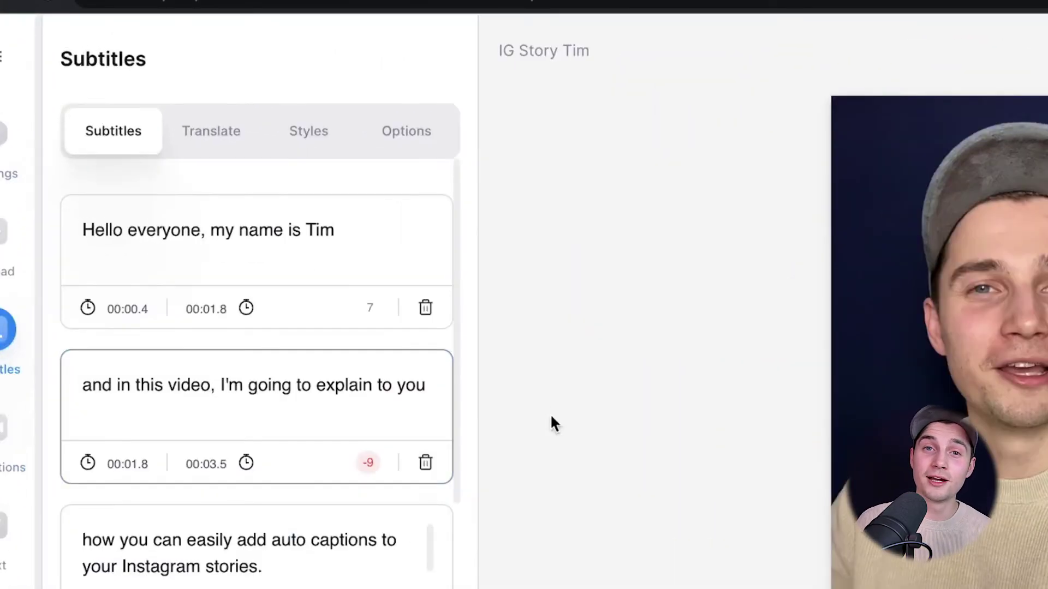
- Style the subtitles as white Archivo text on a pink block background
click(335, 152)
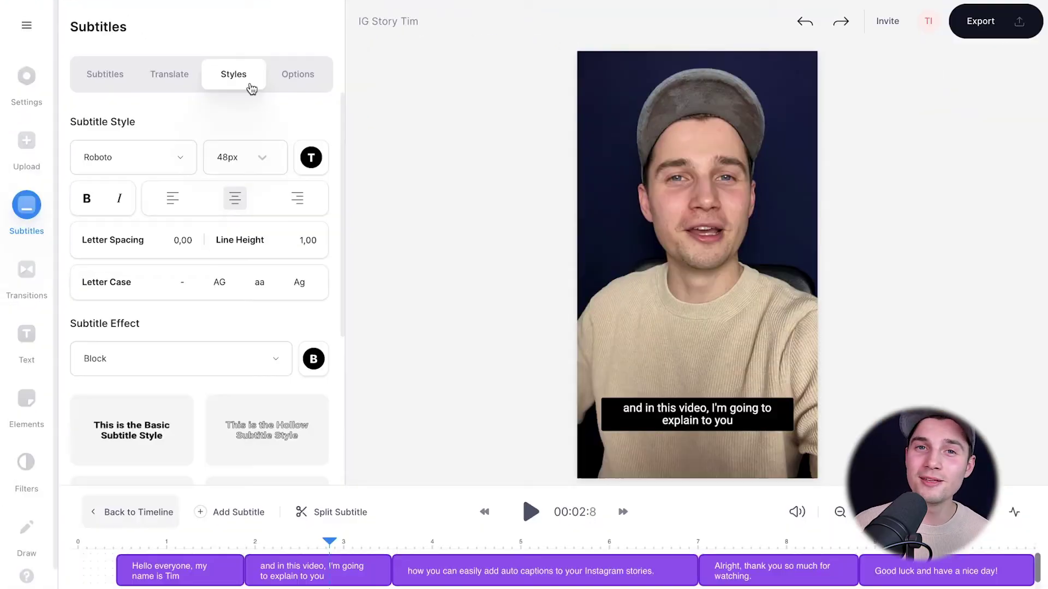
click(168, 149)
click(104, 283)
click(245, 157)
click(311, 157)
click(309, 338)
click(145, 322)
click(314, 358)
click(274, 212)
click(307, 152)
- Move the subtitle box slightly up, shrink it a little and tilt it about 7°
click(412, 543)
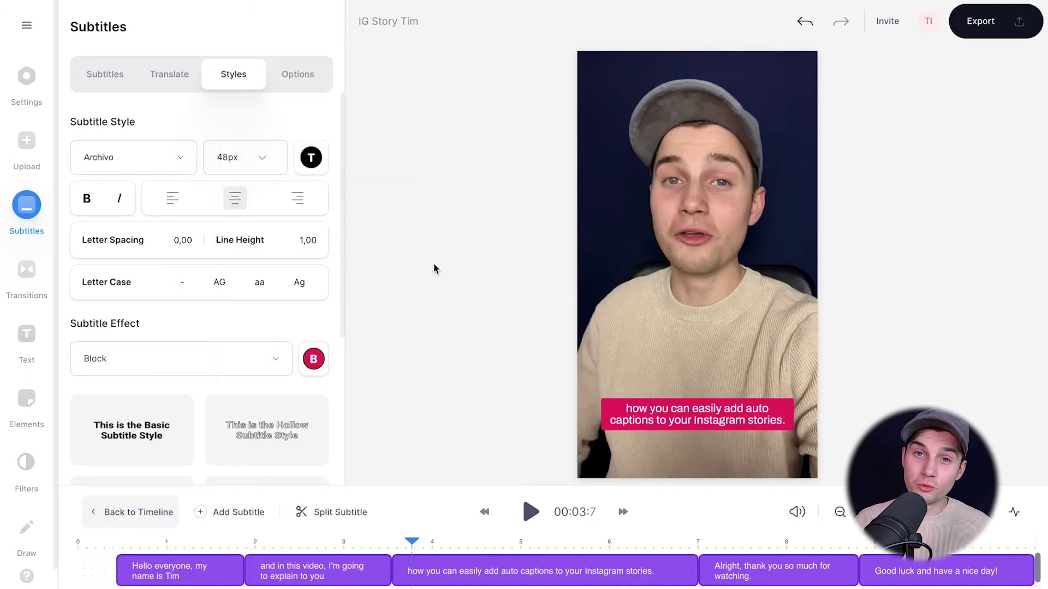
drag(692, 423, 698, 397)
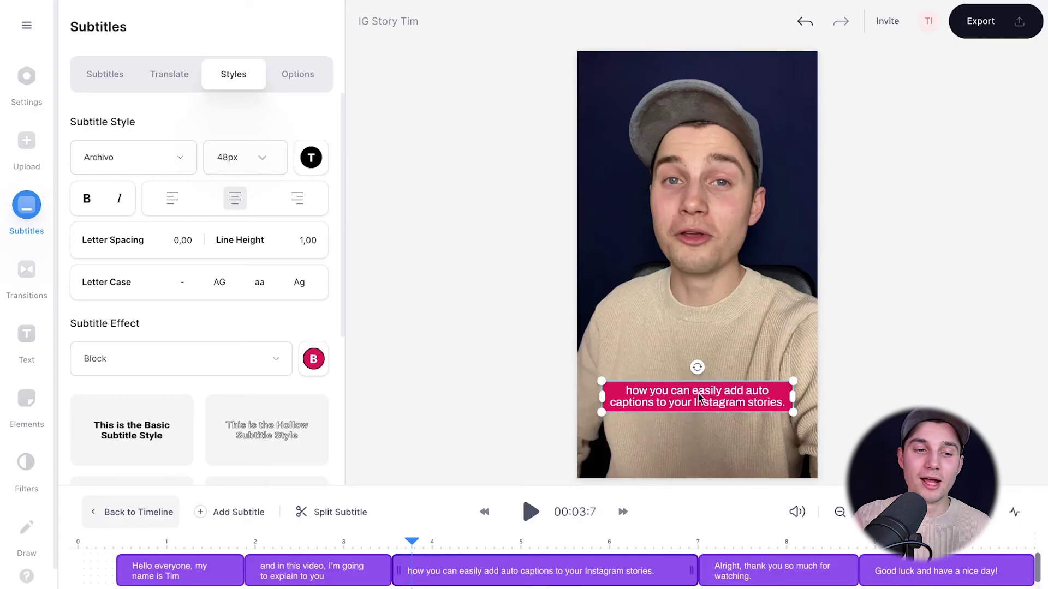
mouse_move(770, 364)
mouse_down()
mouse_move(725, 382)
mouse_move(767, 367)
mouse_up()
drag(694, 367, 691, 371)
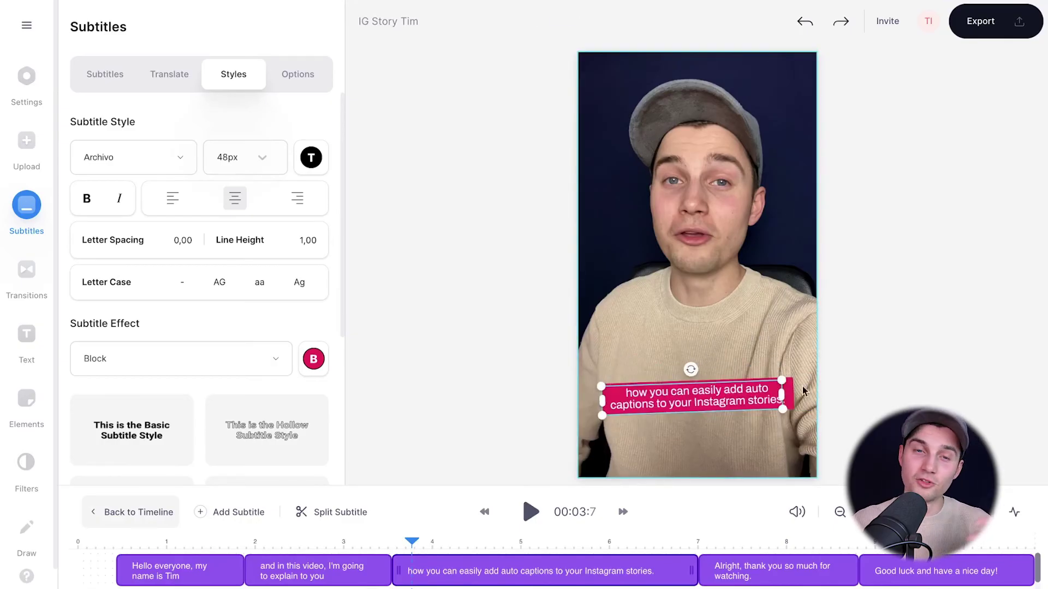
click(824, 391)
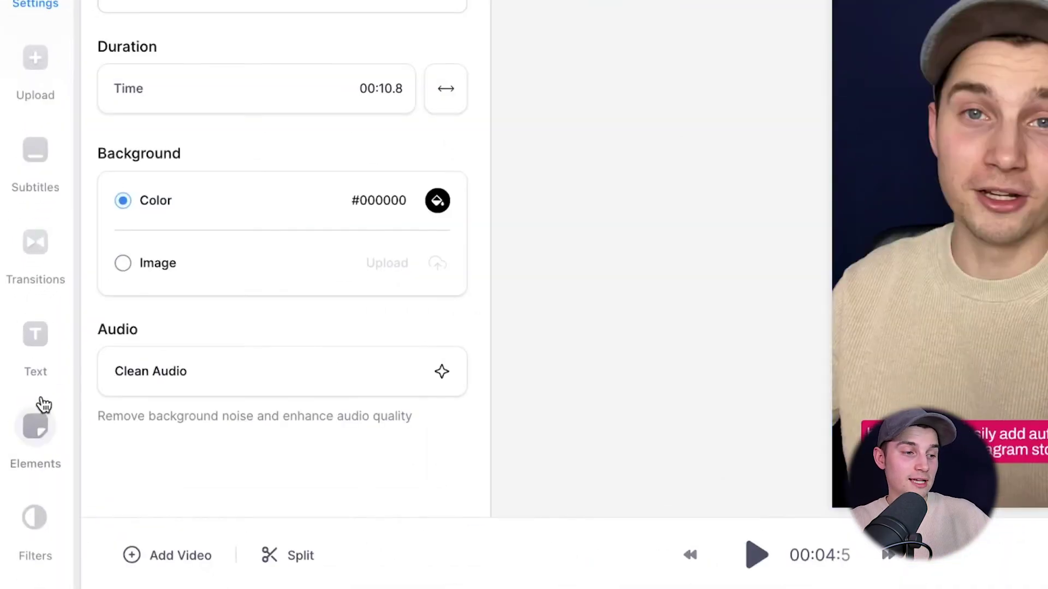
- Scroll through the Elements panel to browse the available elements
click(35, 424)
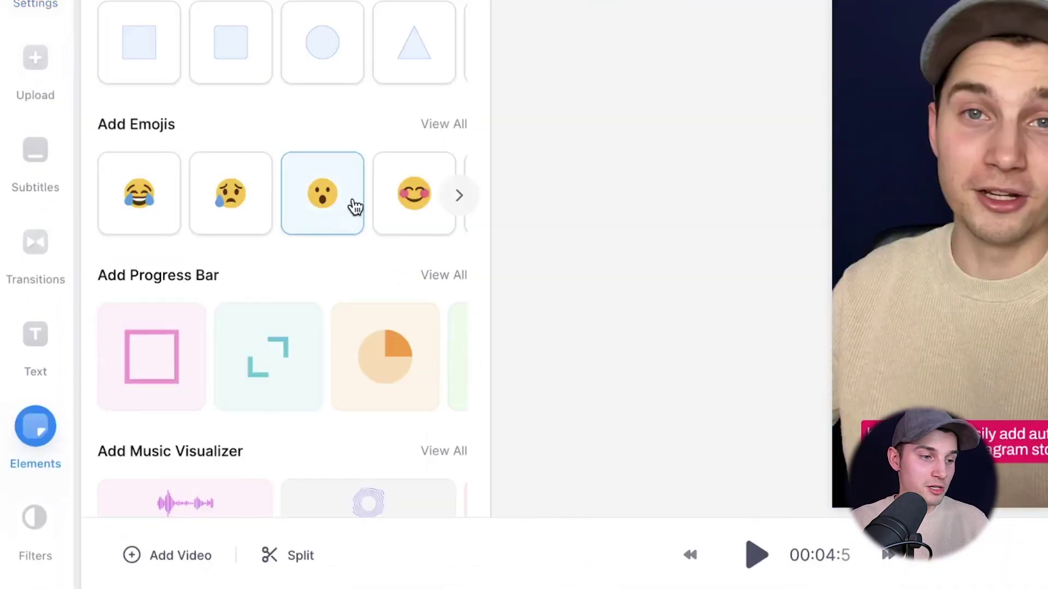
scroll(226, 197, down, 8)
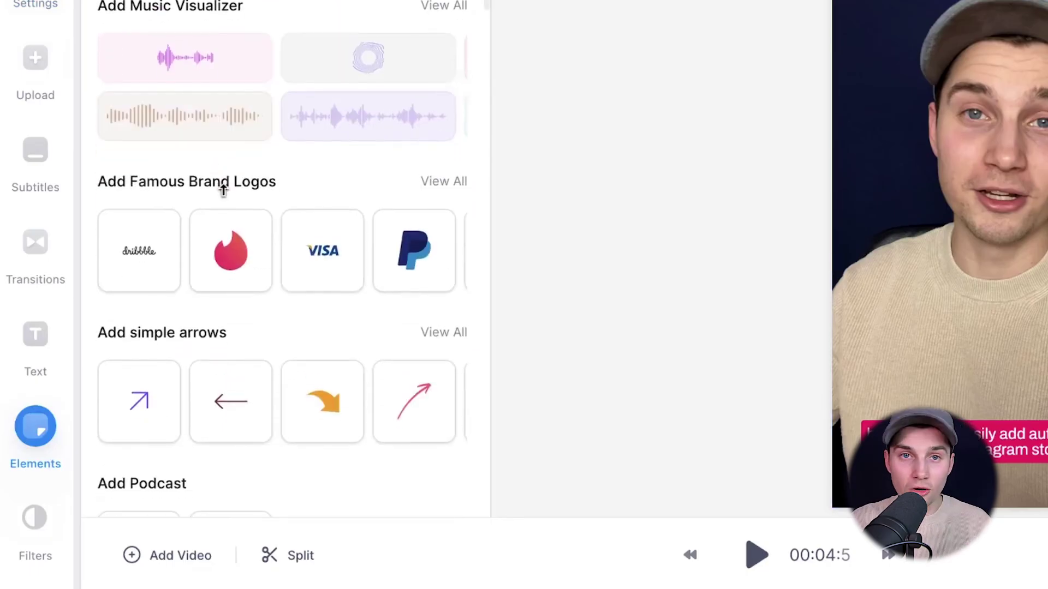
scroll(354, 227, up, 5)
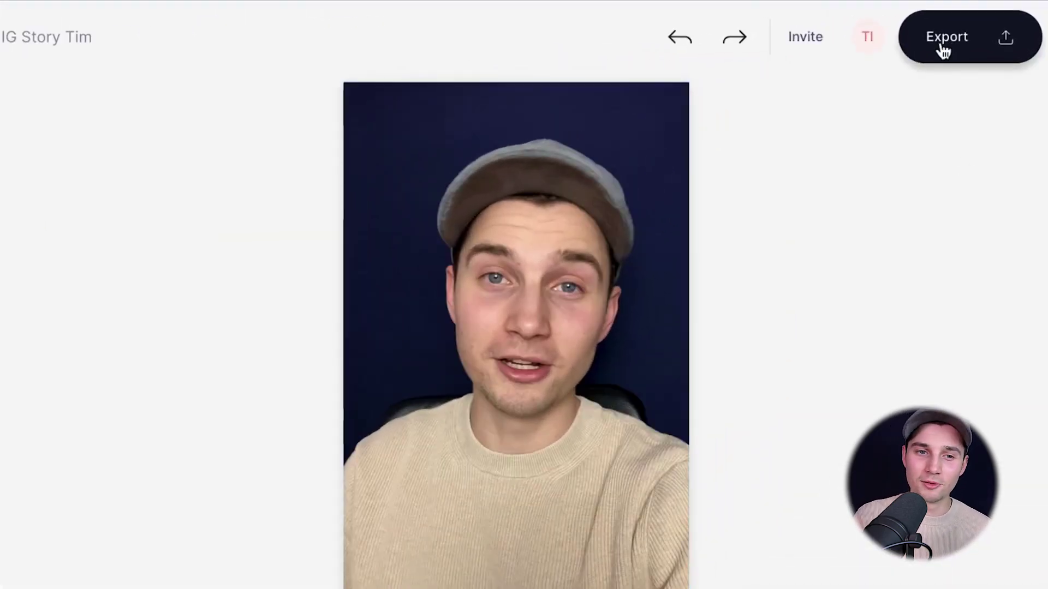
- Export the video using the Instagram preset
click(944, 49)
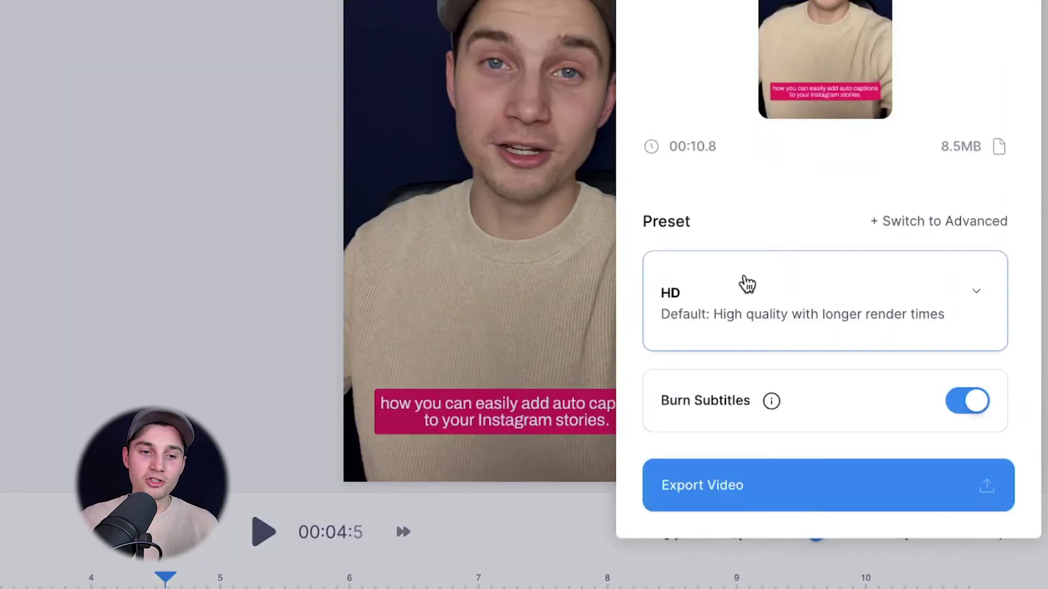
click(747, 284)
scroll(807, 316, down, 10)
scroll(807, 318, down, 3)
scroll(795, 301, up, 1)
click(797, 306)
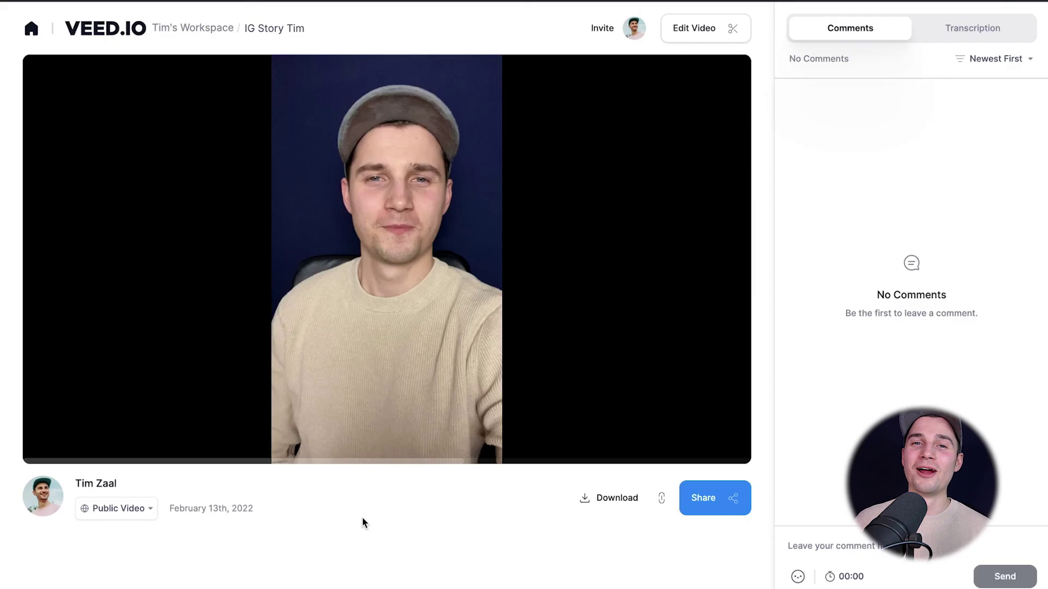
- Preview the exported video and download it as IG Story Tim.mp4
click(368, 357)
click(369, 359)
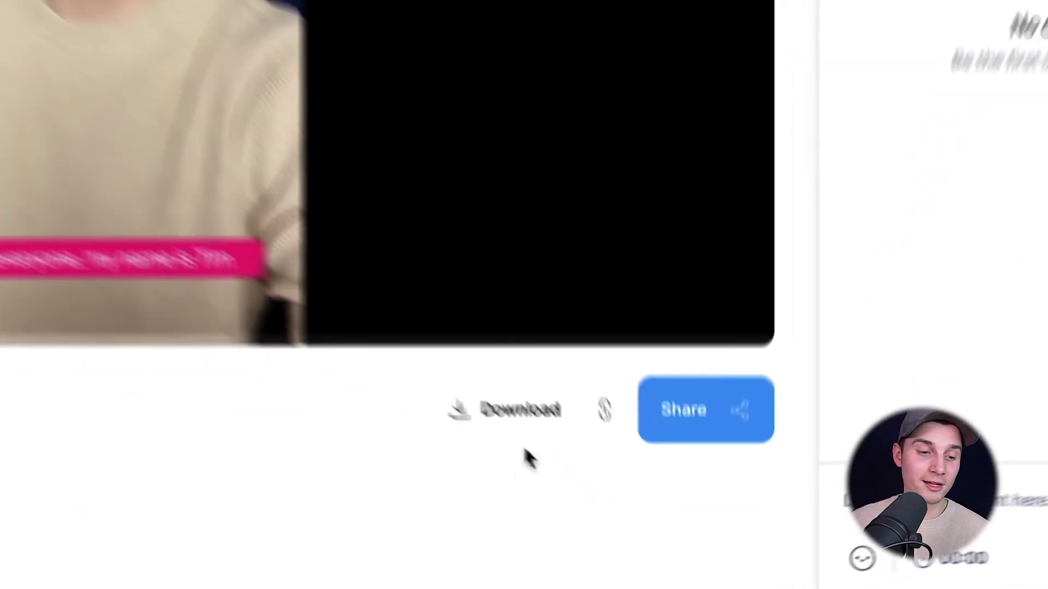
click(618, 506)
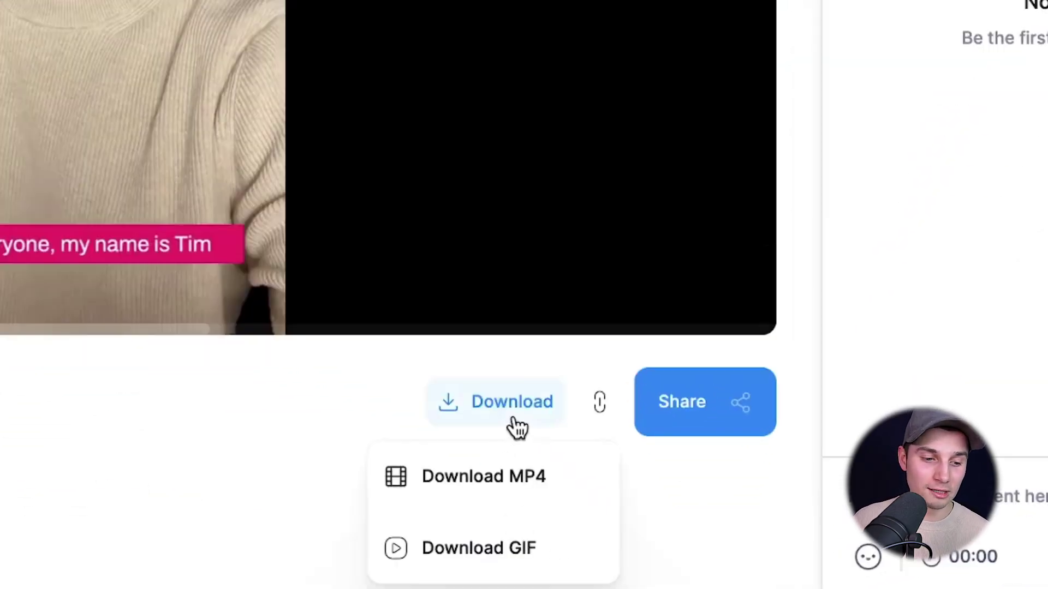
click(570, 488)
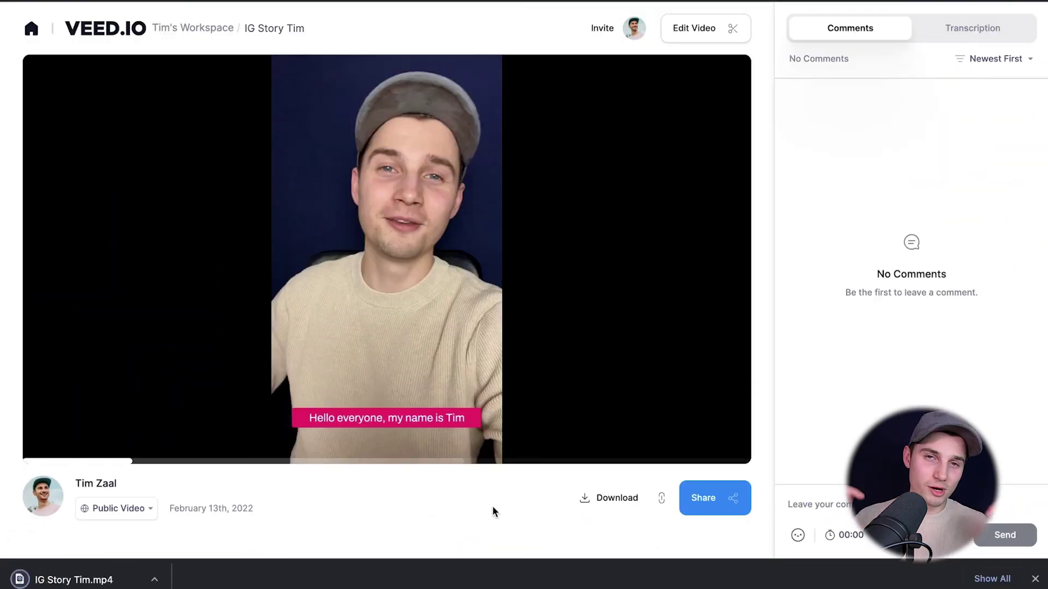